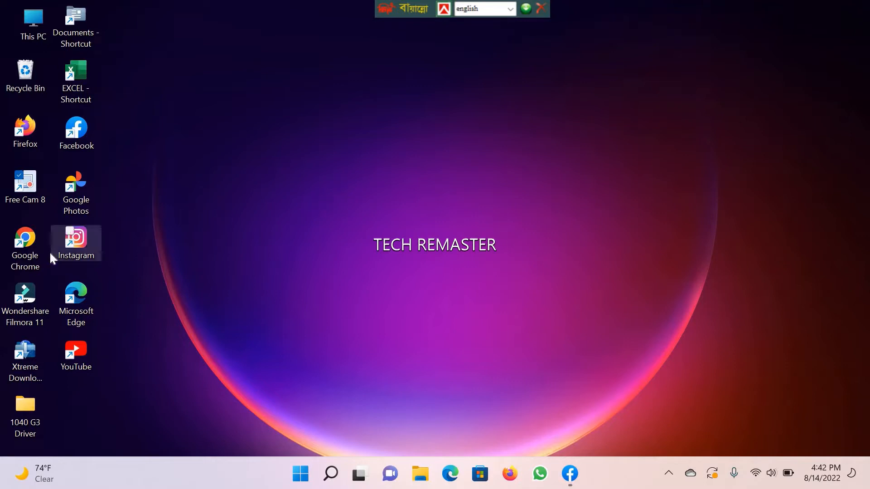
# - Open Google Chrome, search for "eticket bangladesh railway" and open the Bangladesh Railway E-Ticketing Service site
pyautogui.click(30, 249)
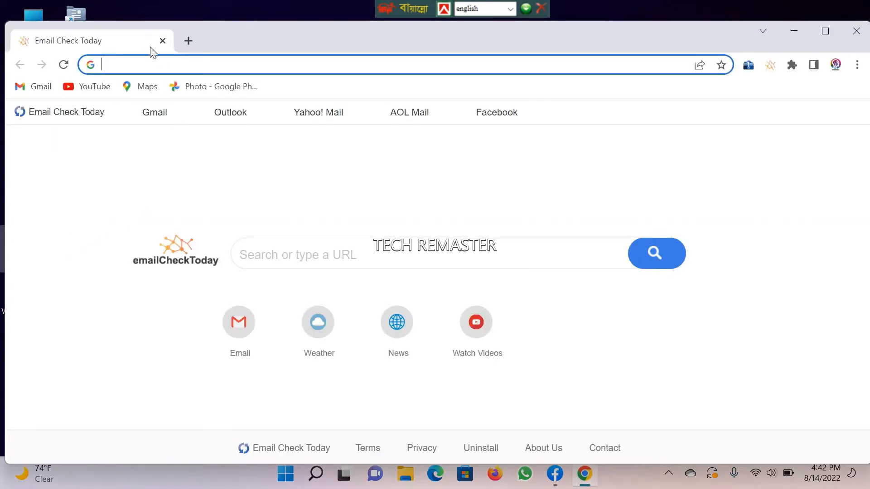
pyautogui.click(136, 67)
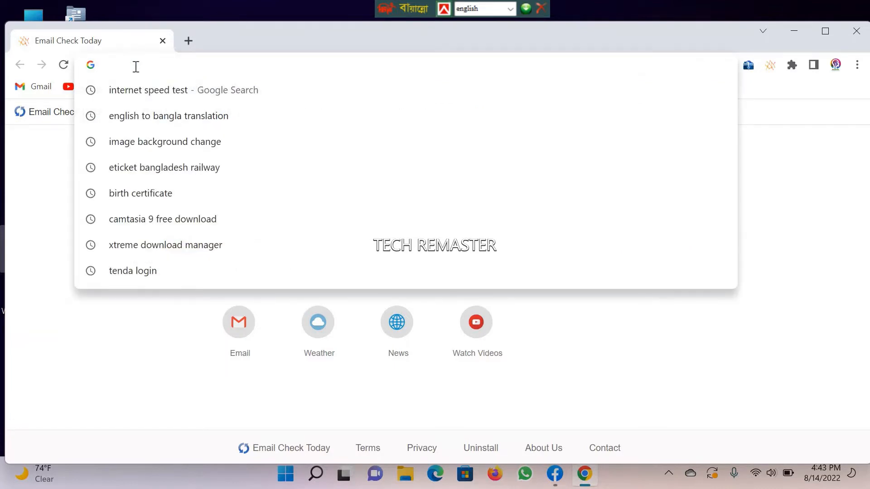
pyautogui.write('ETicket.railway.gov.bd')
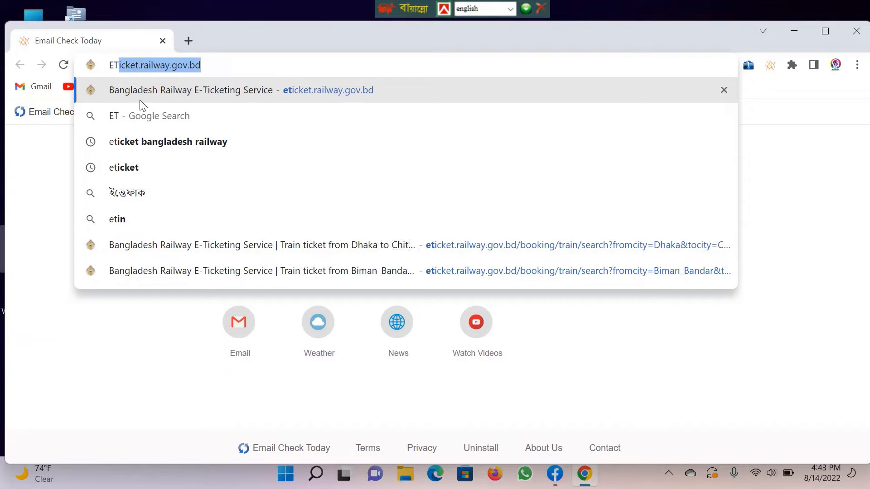
pyautogui.click(140, 143)
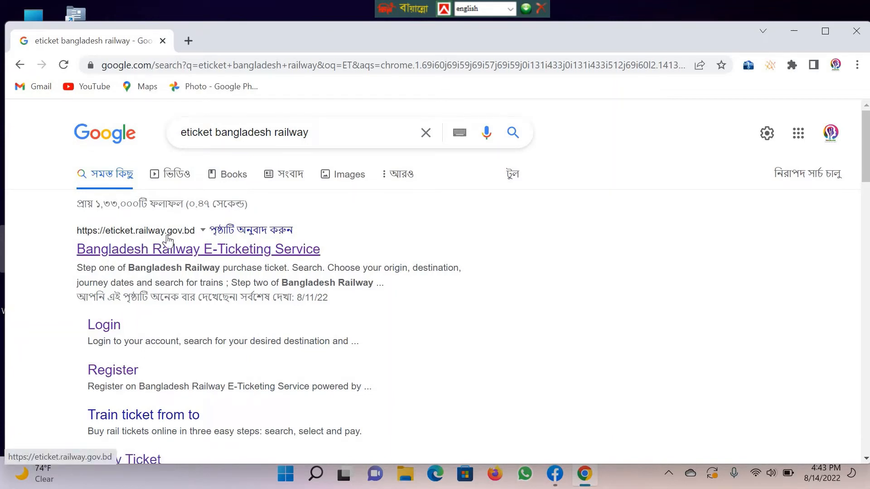
pyautogui.click(172, 251)
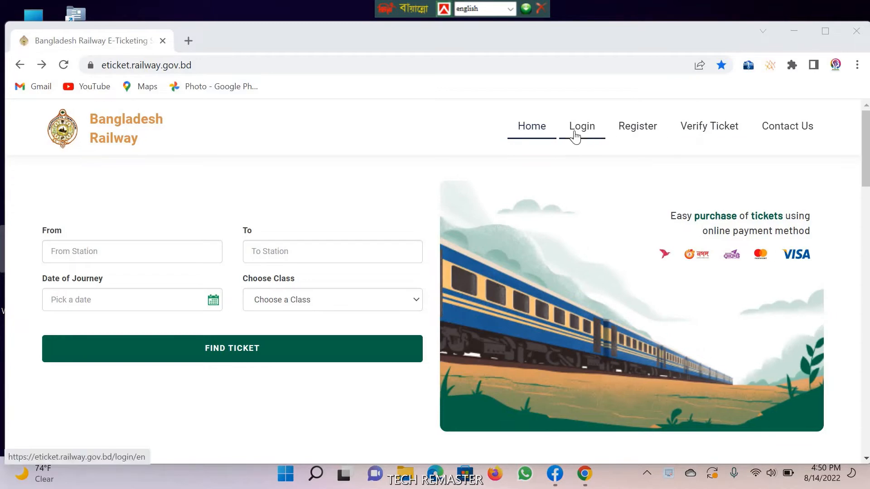
# - Log in to the Bangladesh Railway account with the saved mobile number and password
pyautogui.click(575, 135)
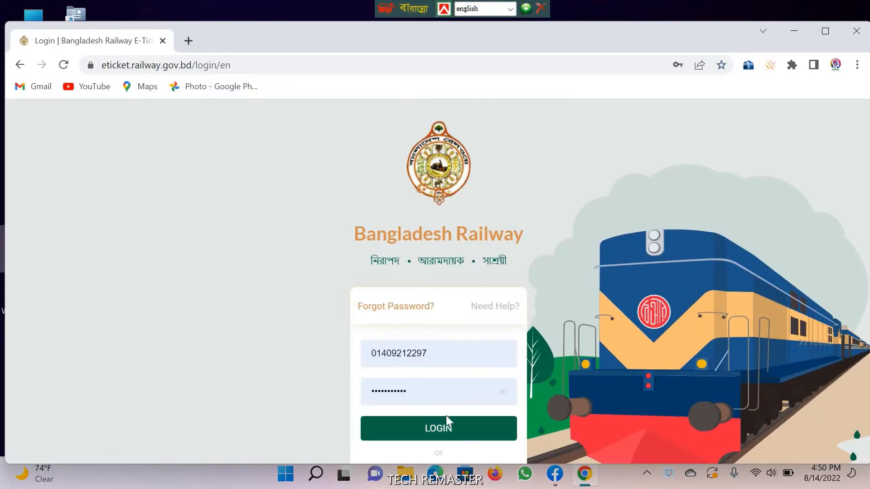
pyautogui.click(439, 427)
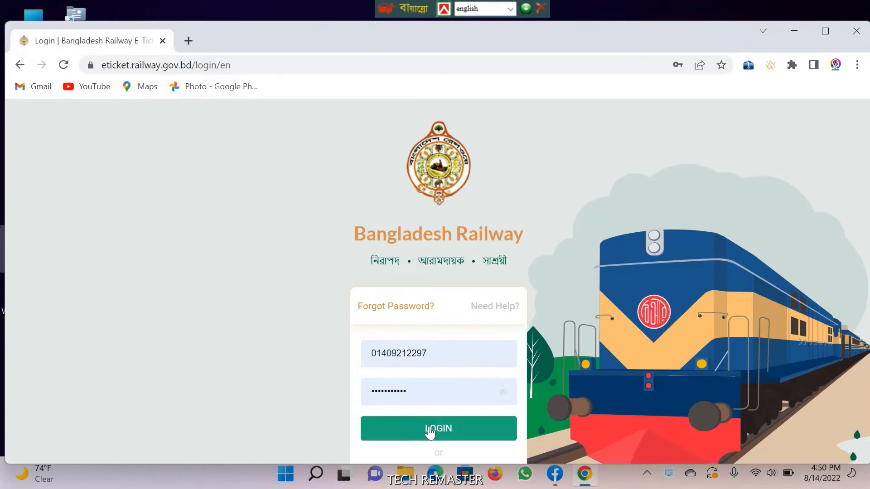
pyautogui.click(428, 429)
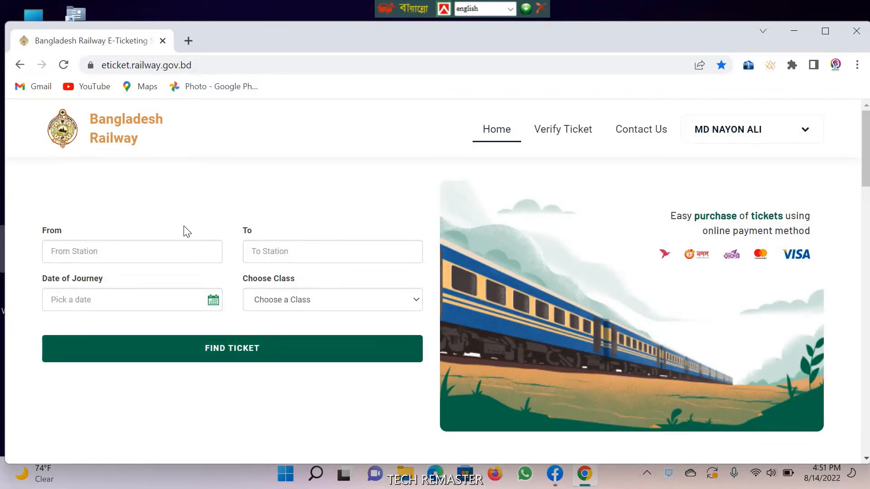
# - Set the journey's departure station to Dhaka and the destination station to Khulna
pyautogui.click(60, 257)
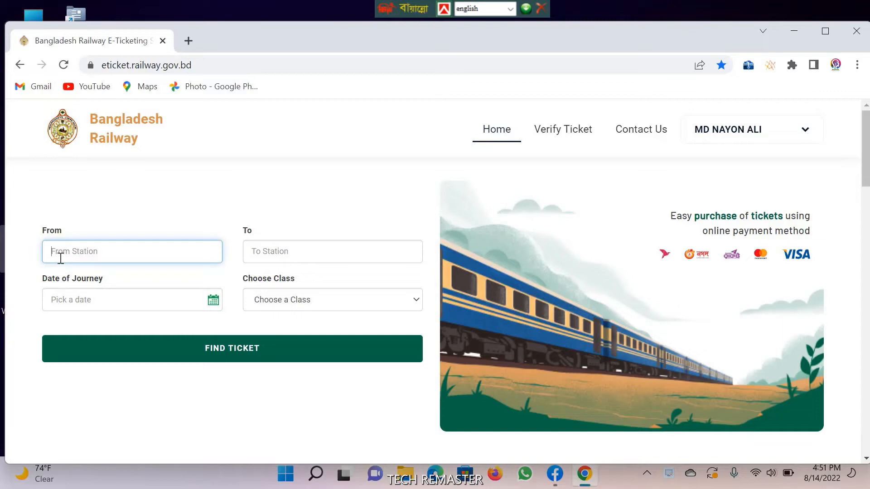
pyautogui.write('DHA')
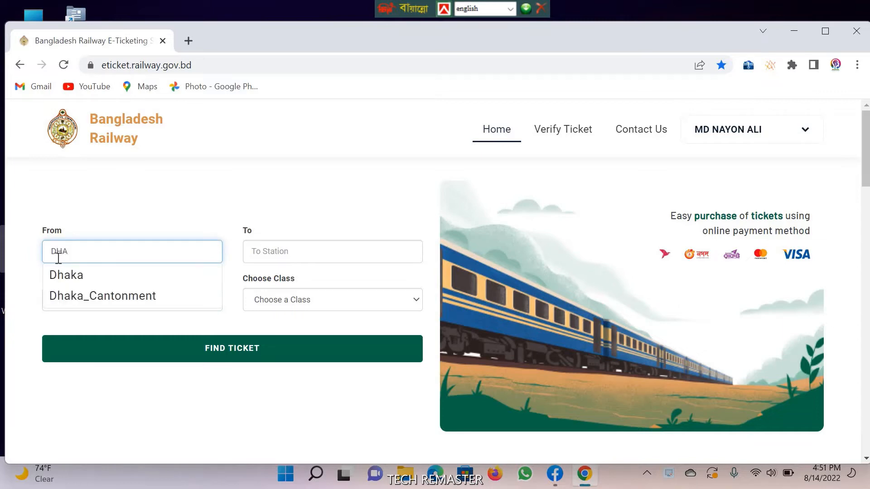
pyautogui.doubleClick(76, 275)
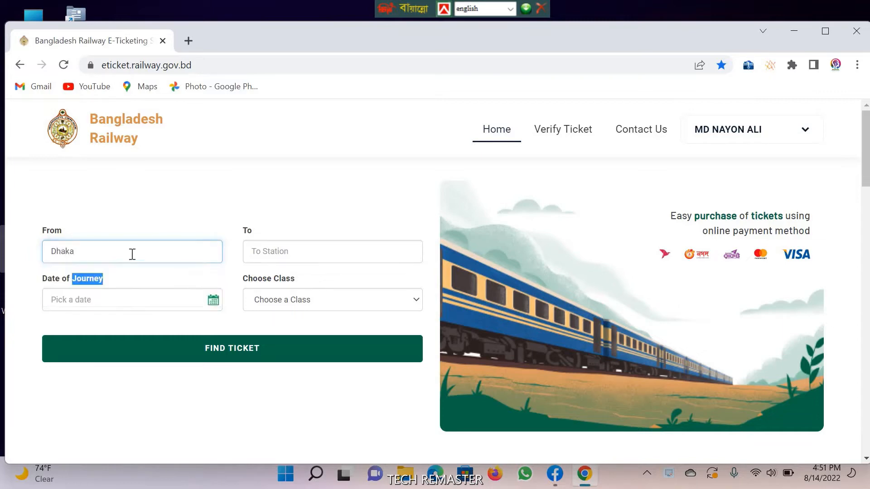
pyautogui.click(286, 254)
pyautogui.write('KH')
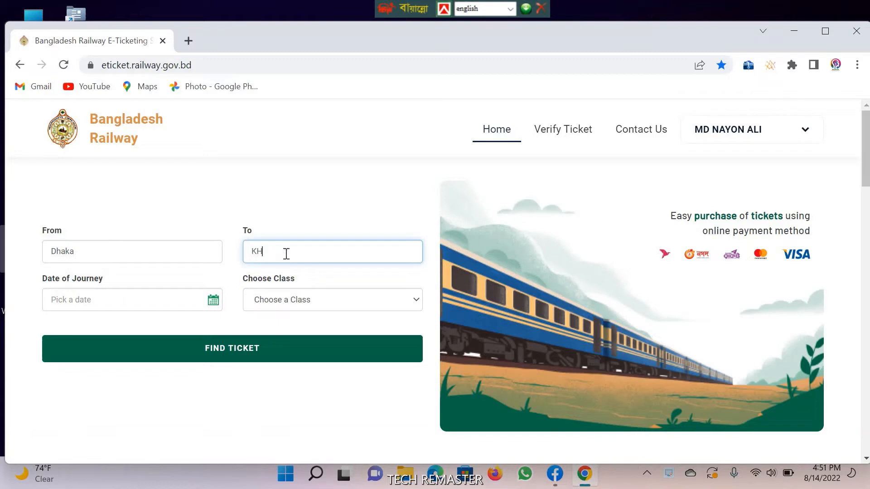
pyautogui.write('U')
pyautogui.click(284, 268)
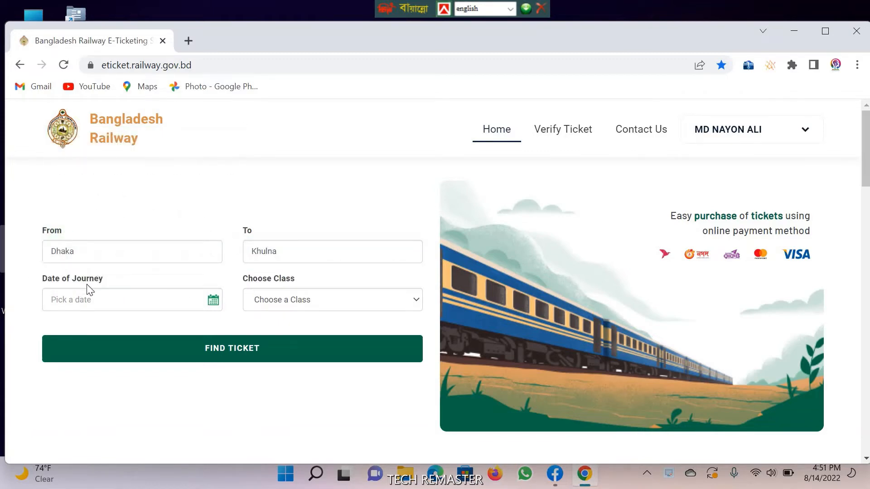
# - Set the journey date to 18-Aug-2022 and the class to S_CHAIR, and find tickets
pyautogui.click(97, 300)
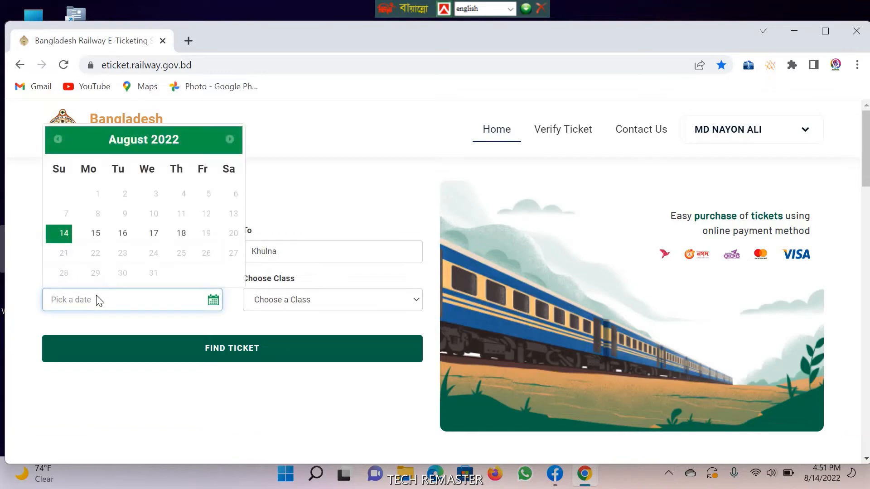
pyautogui.click(183, 233)
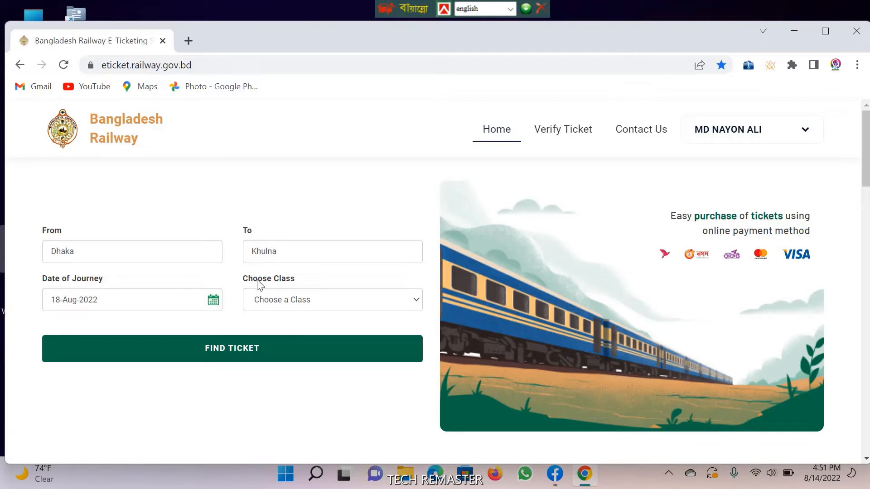
pyautogui.click(332, 305)
pyautogui.click(332, 304)
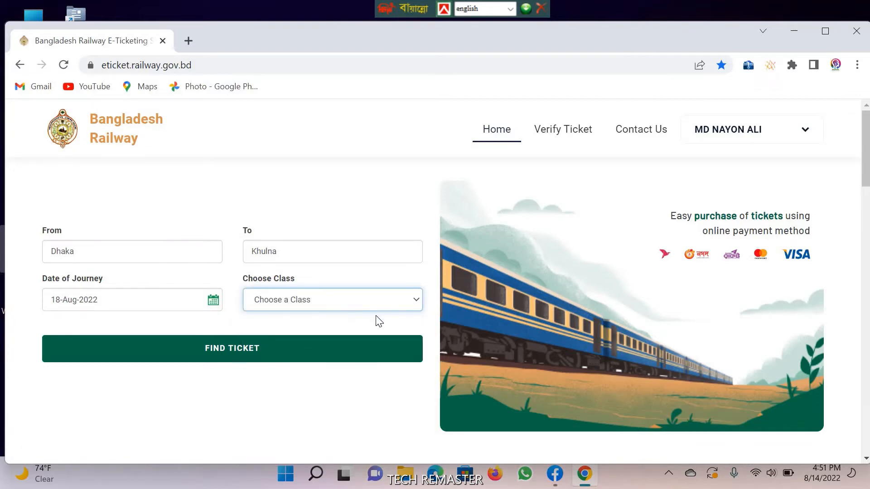
pyautogui.click(413, 306)
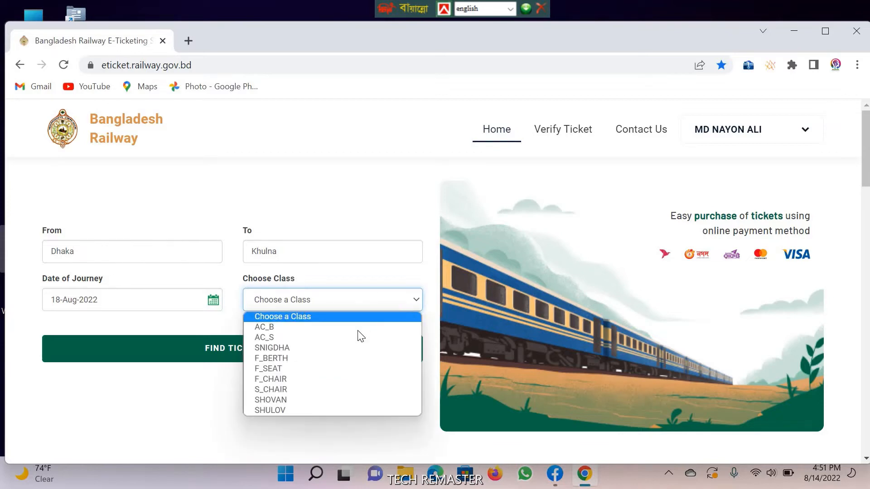
pyautogui.click(319, 390)
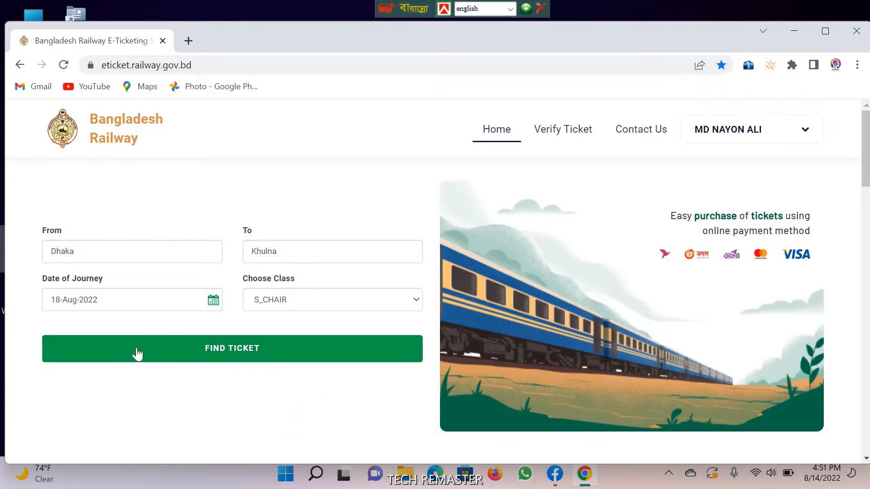
pyautogui.click(203, 352)
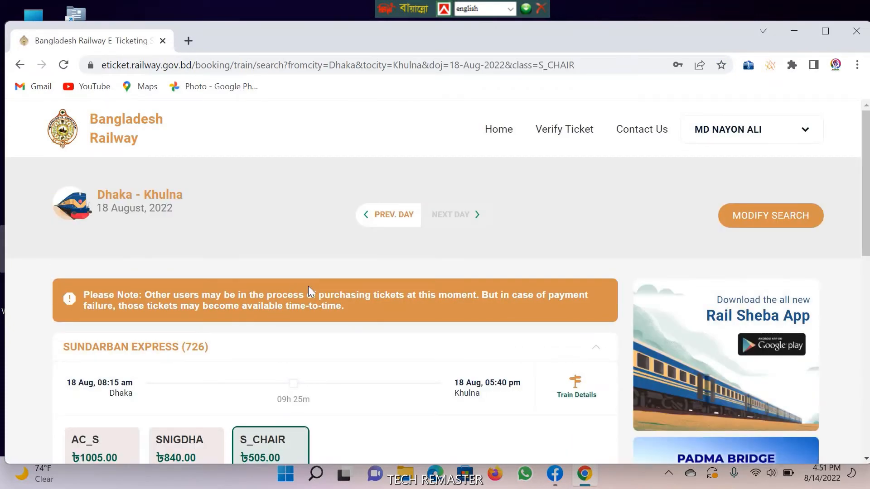
# - Review the available trains and the SUNDARBAN EXPRESS (726) route details with all stops and times, and close the details
pyautogui.scroll(-3, 307, 290)
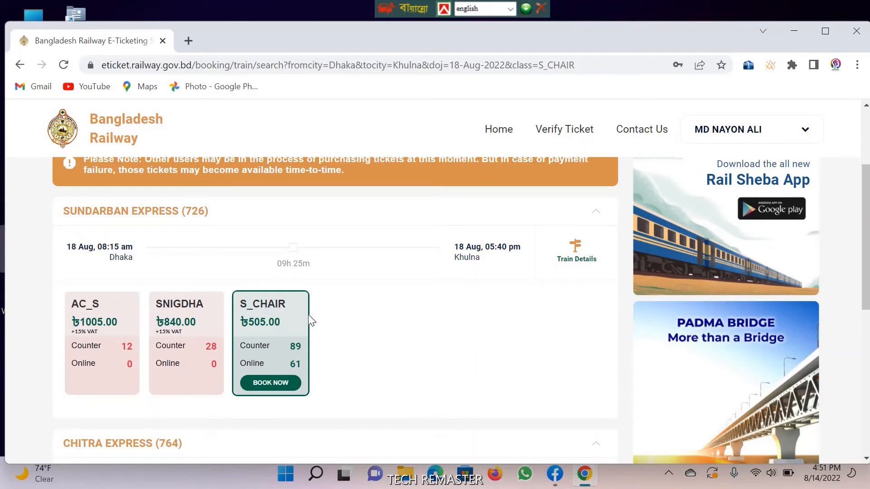
pyautogui.scroll(-3, 253, 330)
pyautogui.scroll(2, 264, 297)
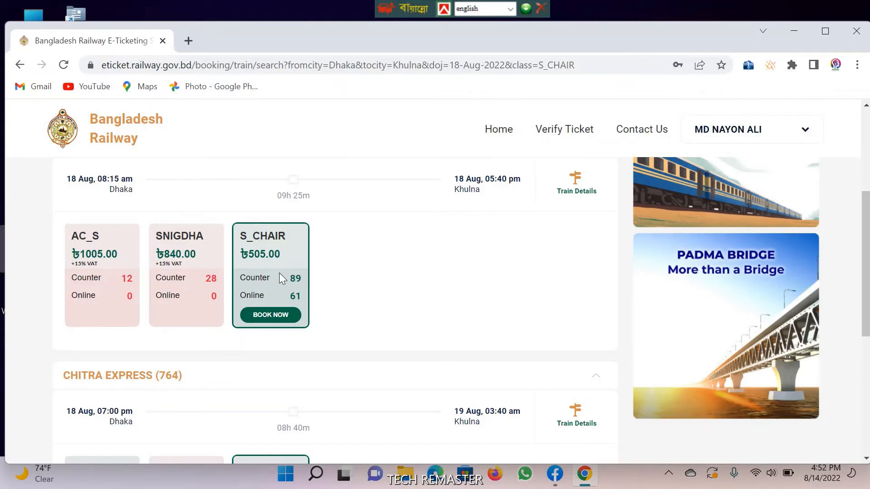
pyautogui.scroll(3, 300, 271)
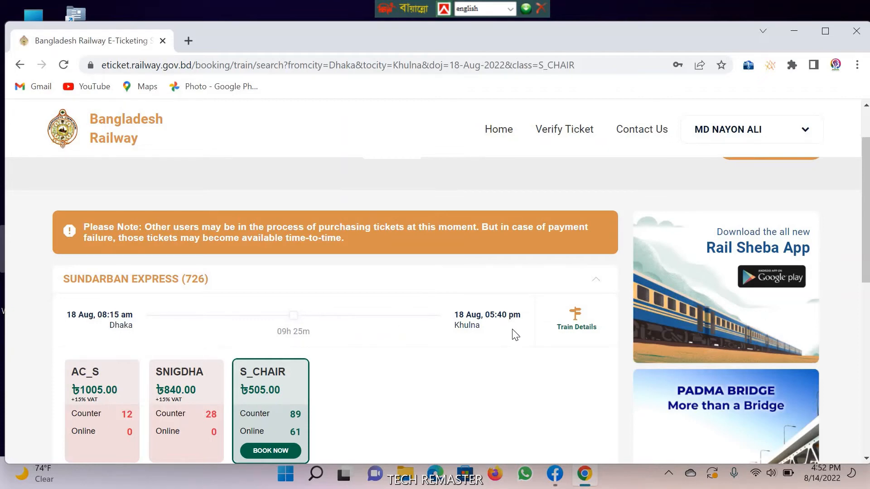
pyautogui.click(582, 329)
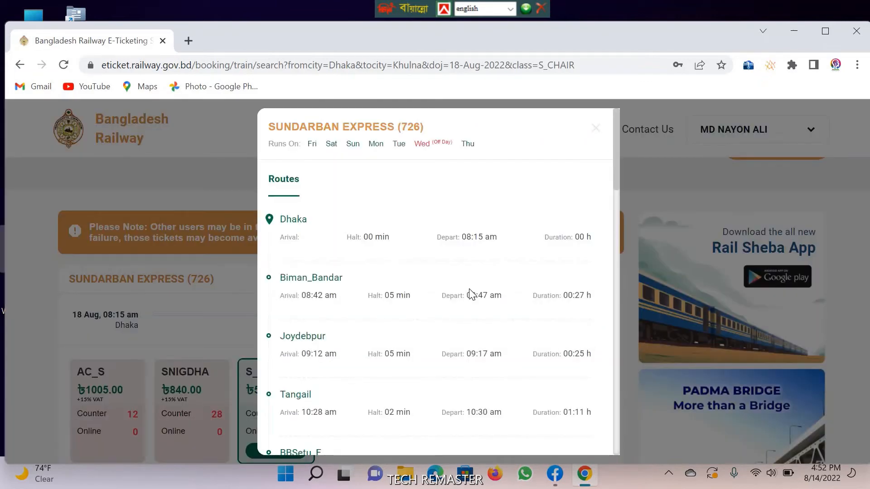
pyautogui.scroll(-6, 469, 290)
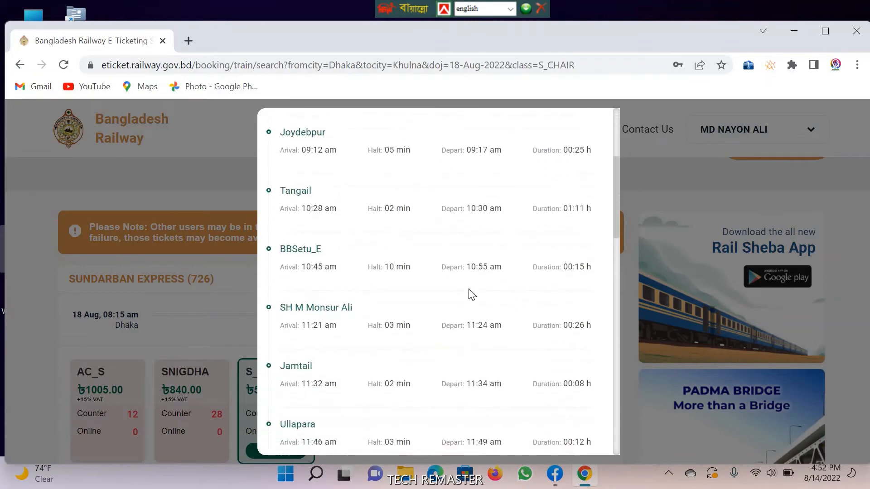
pyautogui.scroll(-6, 471, 294)
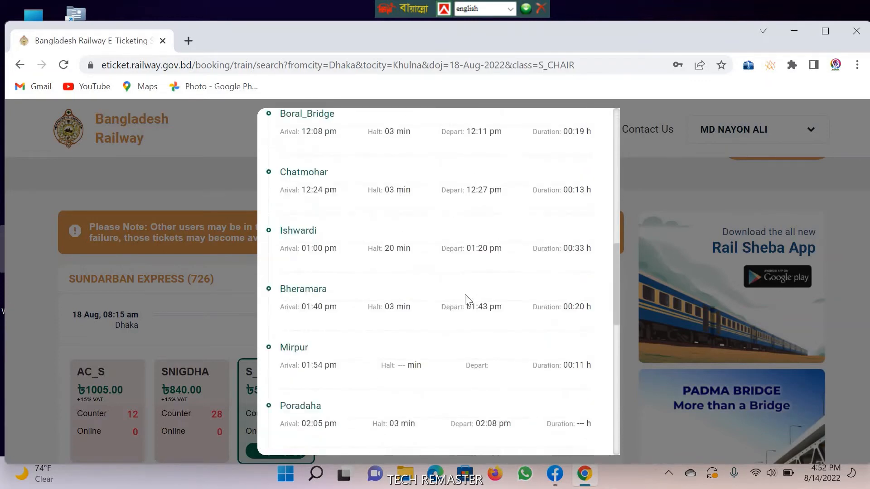
pyautogui.scroll(-4, 466, 299)
pyautogui.scroll(-8, 466, 308)
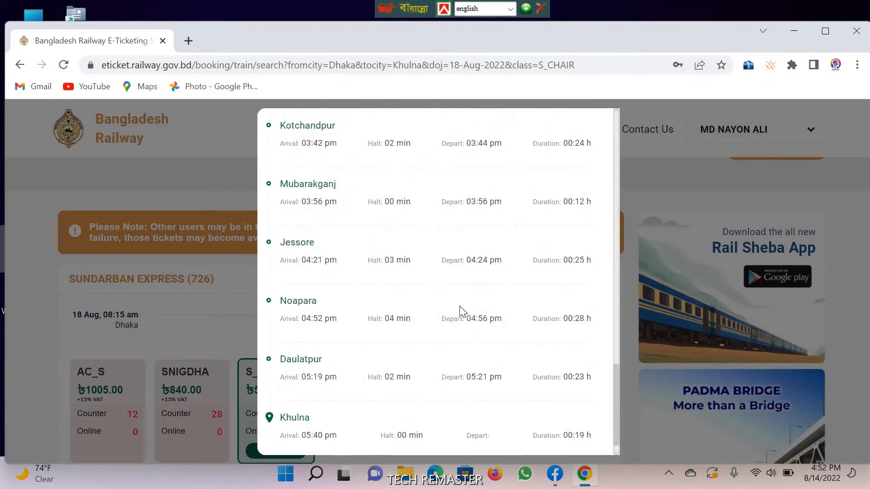
pyautogui.scroll(20, 462, 311)
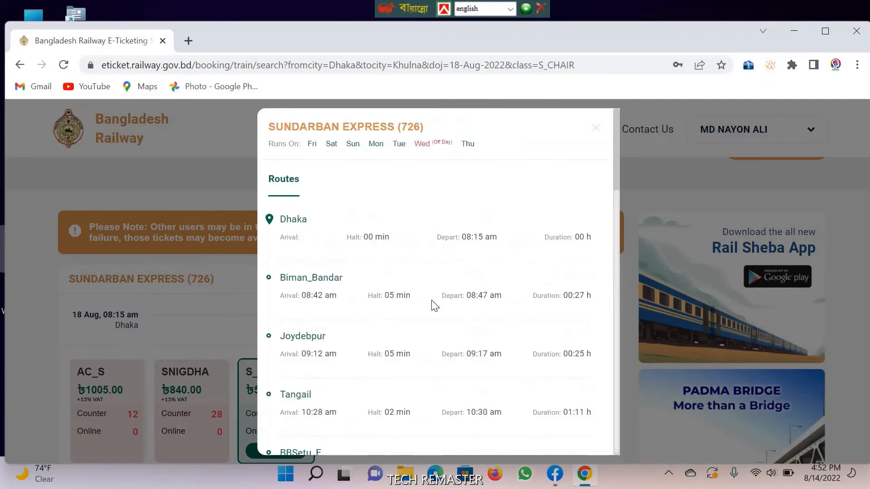
pyautogui.click(169, 290)
# - Start booking the S_CHAIR class on SUNDARBAN EXPRESS (726) and select coach NEO
pyautogui.scroll(-3, 203, 303)
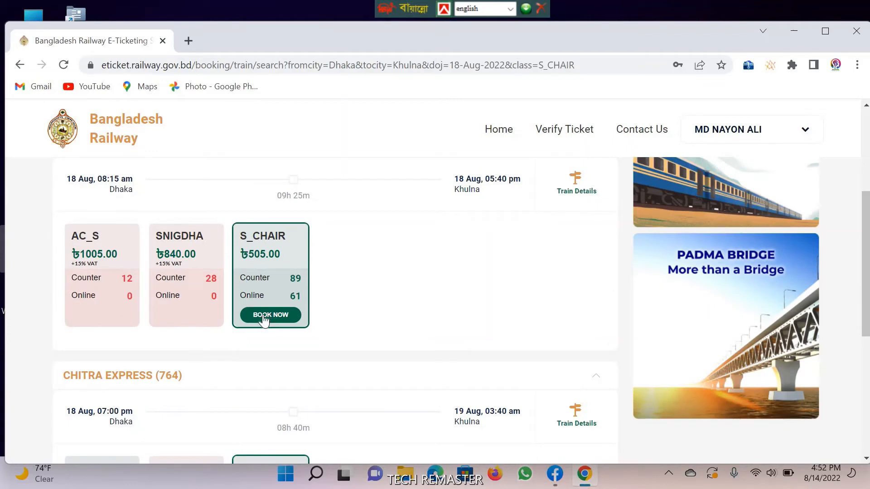
pyautogui.click(264, 315)
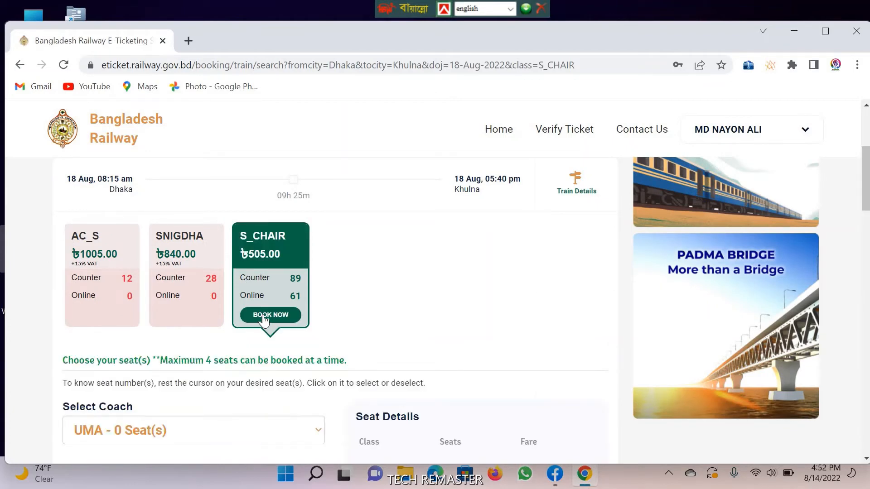
pyautogui.scroll(-3, 265, 320)
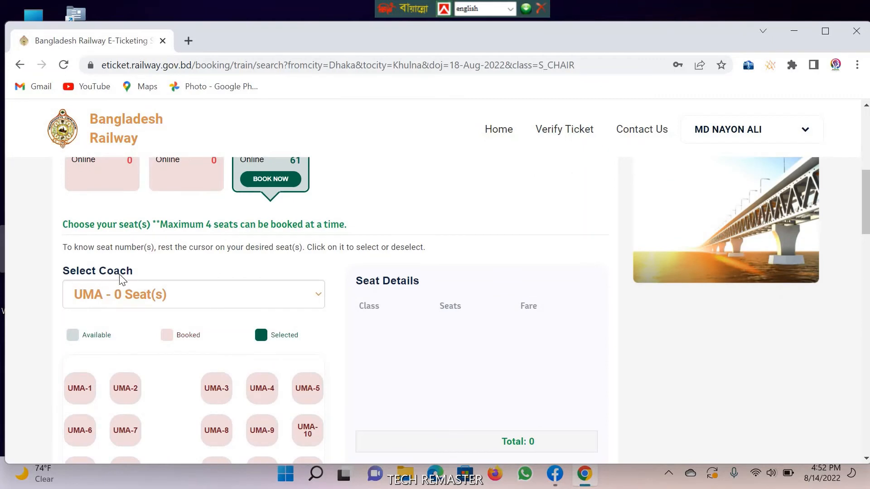
pyautogui.click(293, 299)
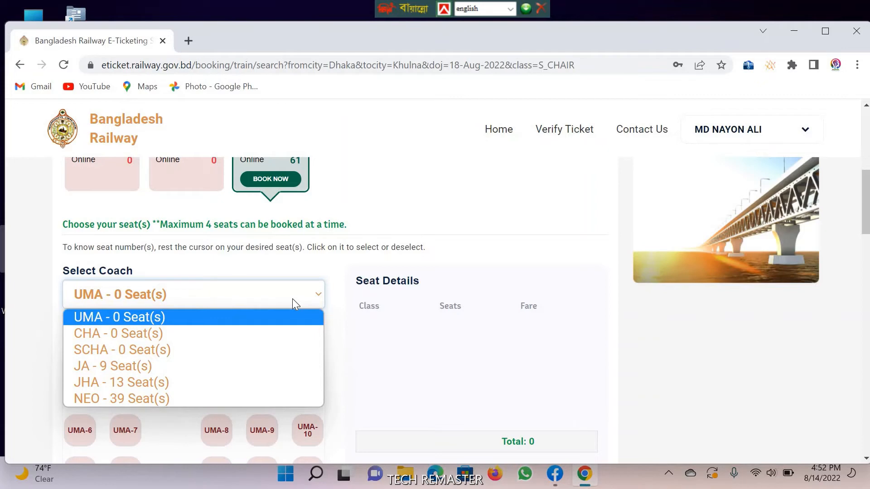
pyautogui.click(228, 399)
pyautogui.click(228, 399)
pyautogui.scroll(-1, 229, 401)
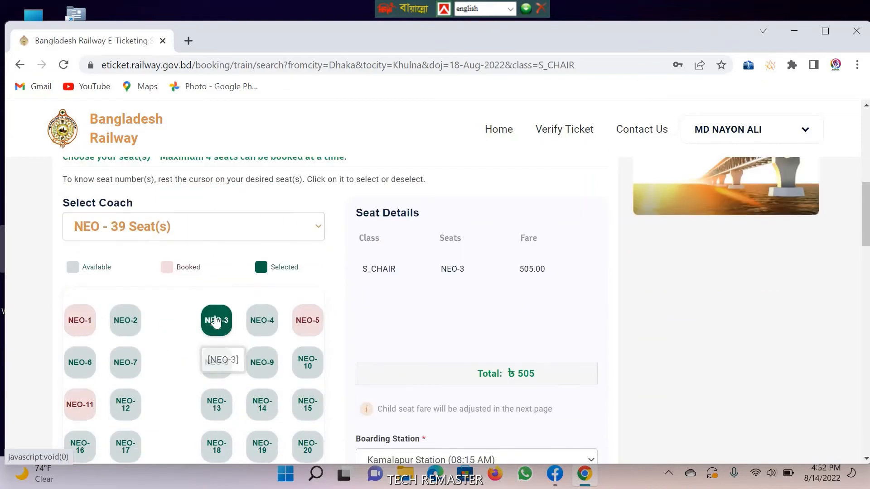
pyautogui.click(221, 311)
# - Deselect seat NEO-3 and select seats NEO-41 and NEO-42 in the coach's seat map instead
pyautogui.scroll(-1, 217, 294)
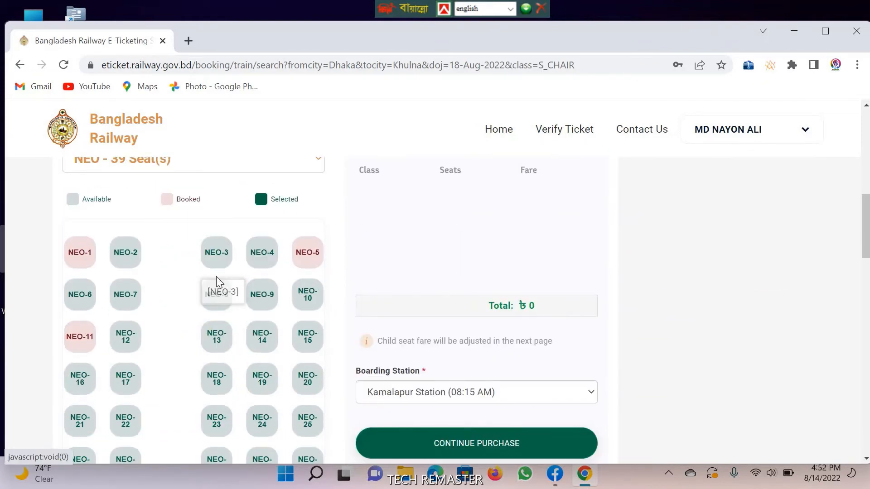
pyautogui.scroll(-2, 186, 253)
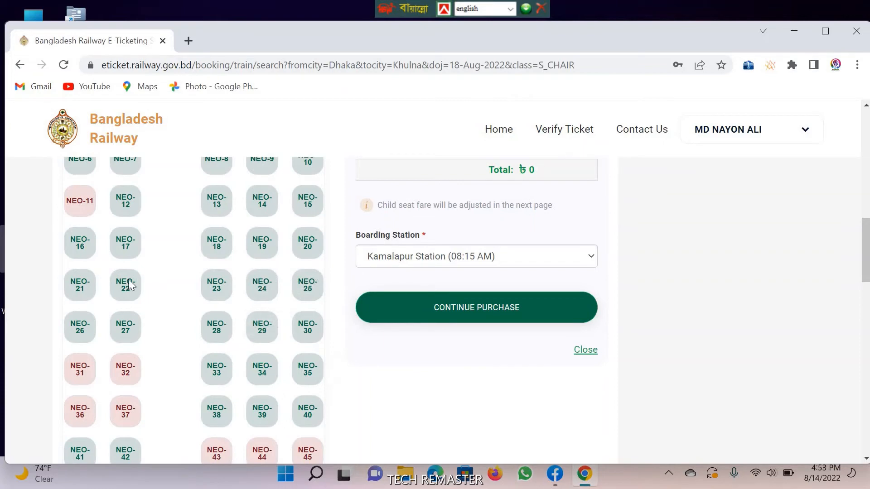
pyautogui.scroll(-1, 132, 285)
pyautogui.scroll(-1, 150, 290)
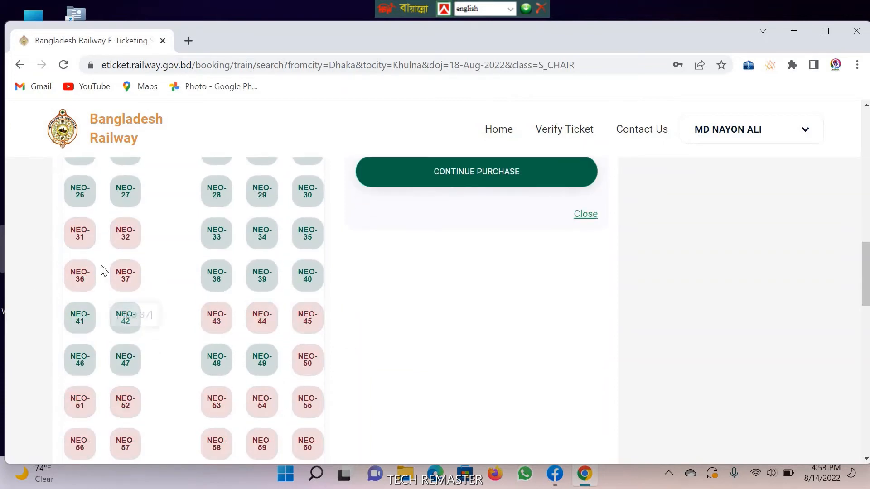
pyautogui.click(77, 322)
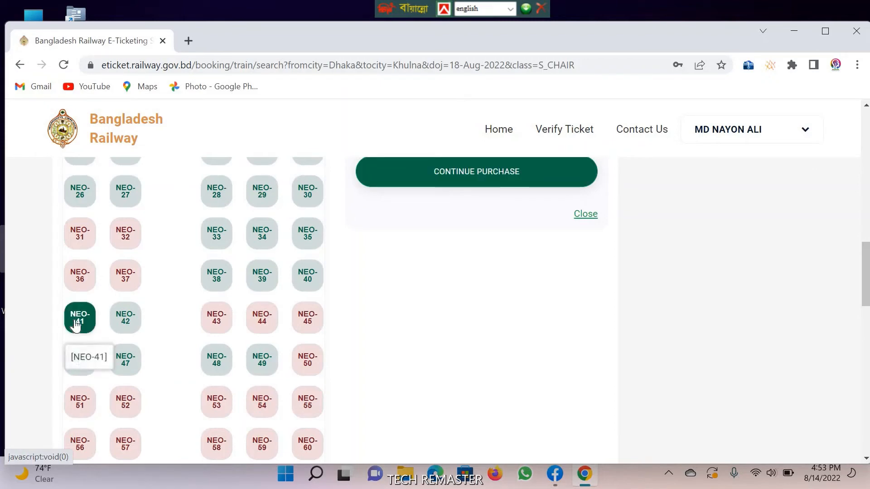
pyautogui.click(123, 320)
# - Continue the purchase of the two selected seats with Kamalapur Station (08:15 AM) as the boarding station
pyautogui.scroll(3, 123, 322)
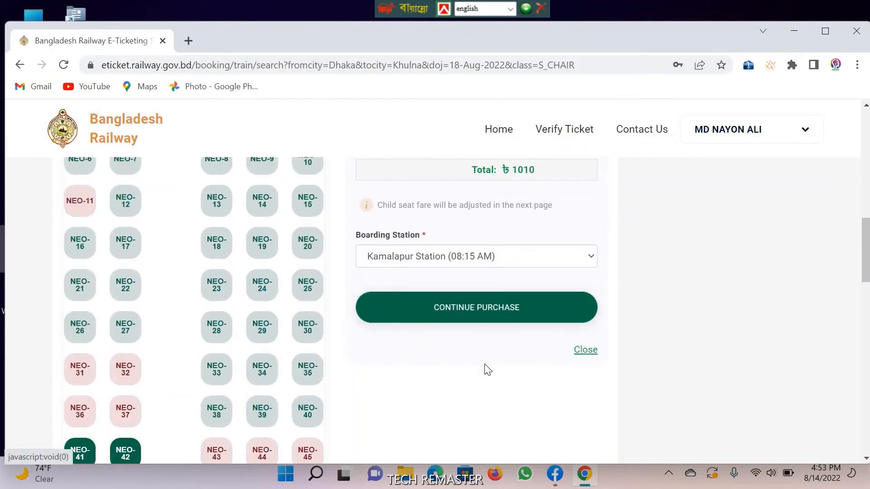
pyautogui.scroll(2, 541, 386)
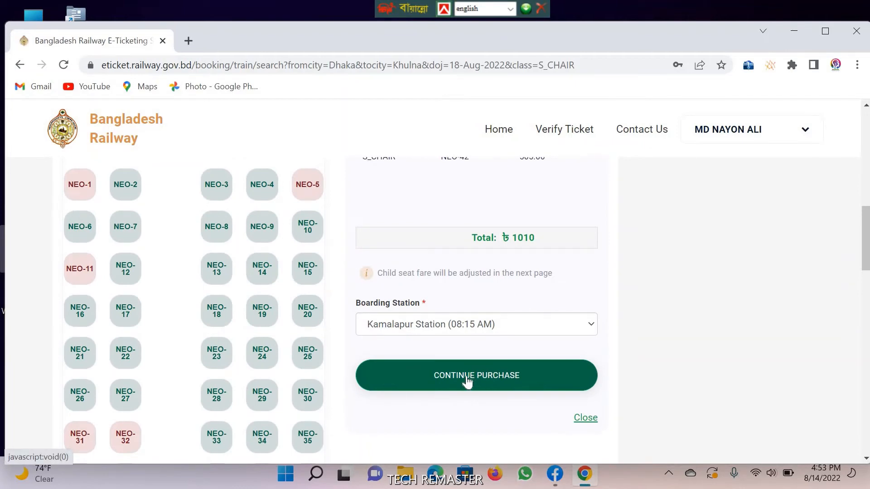
pyautogui.click(467, 382)
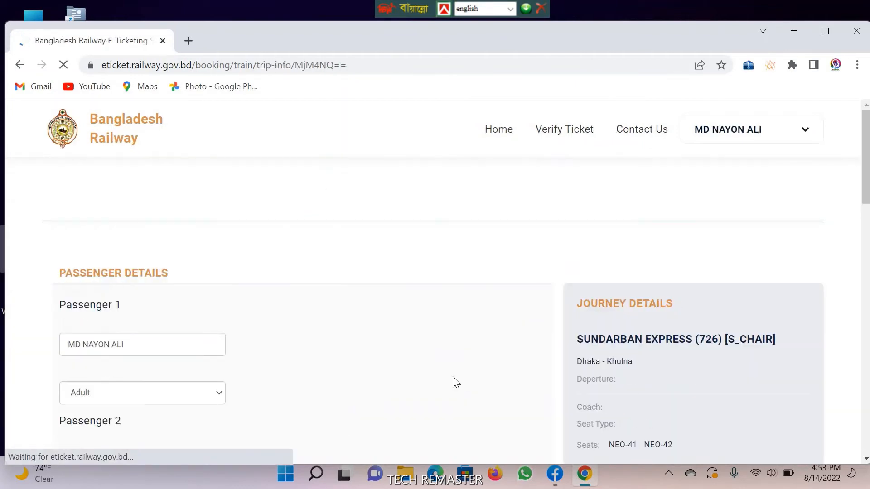
# - Set Passenger 2's passenger type to Child in the passenger details
pyautogui.scroll(-2, 299, 317)
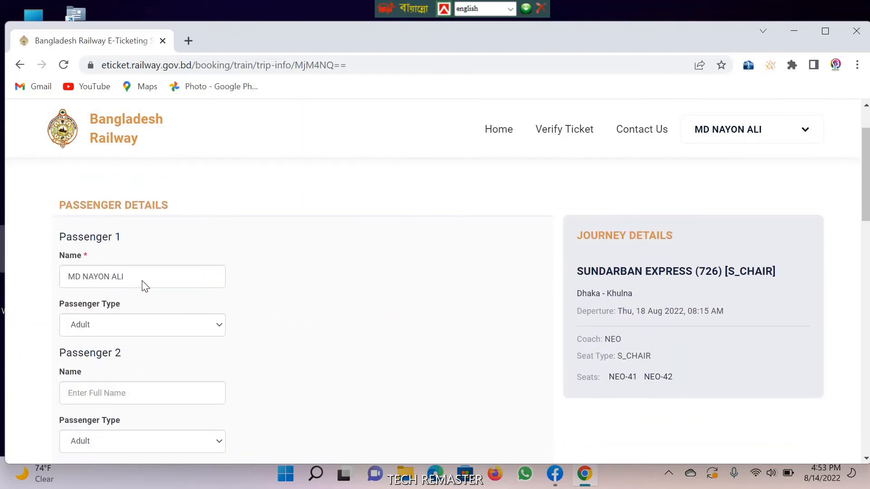
pyautogui.scroll(-4, 144, 285)
pyautogui.scroll(2, 132, 278)
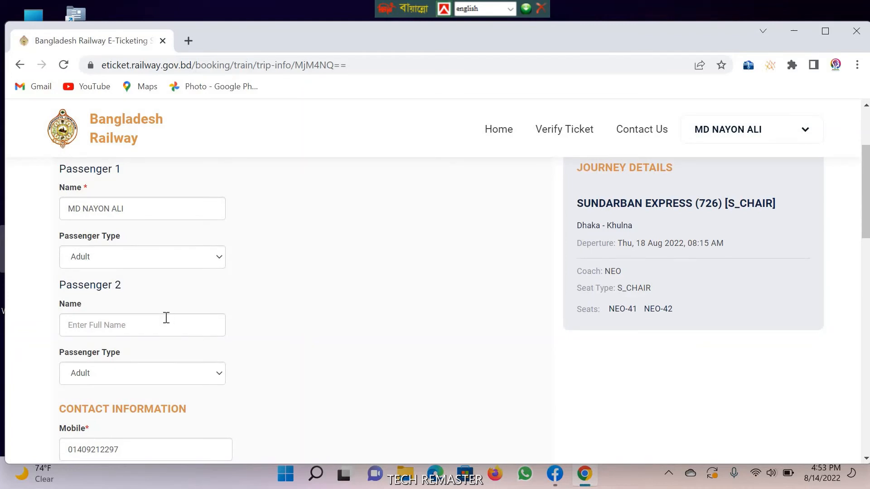
pyautogui.click(186, 372)
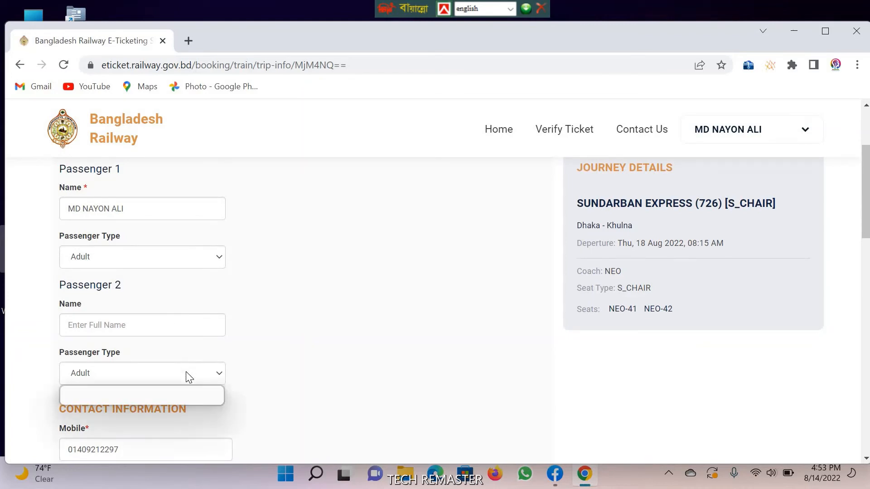
pyautogui.click(178, 402)
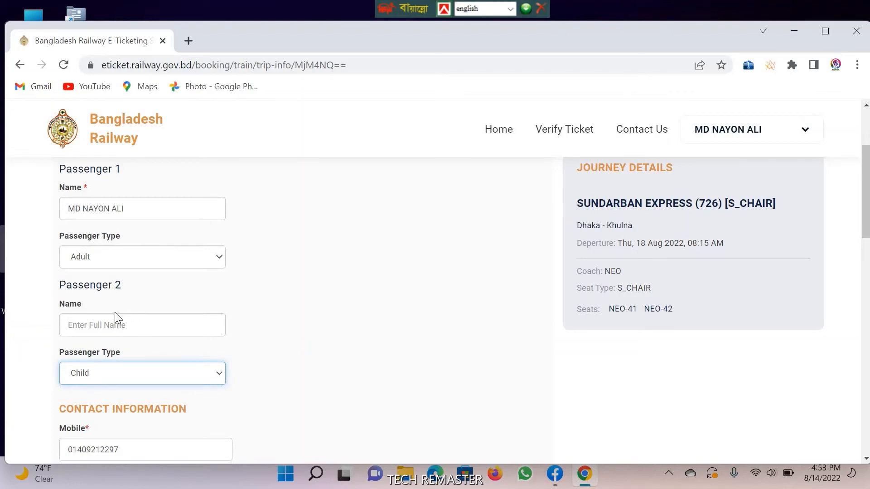
# - Examine the fare details, the purchase terms, and the mobile banking and debit/credit card payment options
pyautogui.scroll(-9, 125, 322)
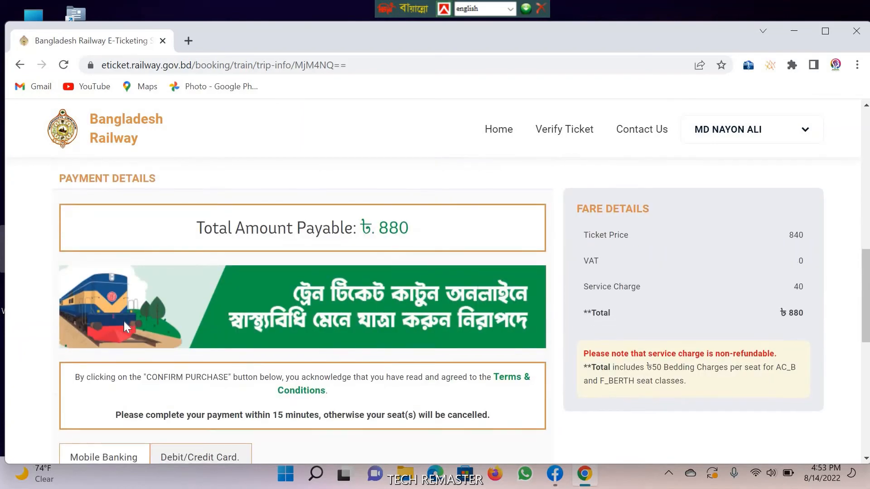
pyautogui.scroll(-2, 124, 321)
pyautogui.scroll(2, 596, 320)
pyautogui.scroll(-1, 538, 249)
pyautogui.scroll(-3, 539, 249)
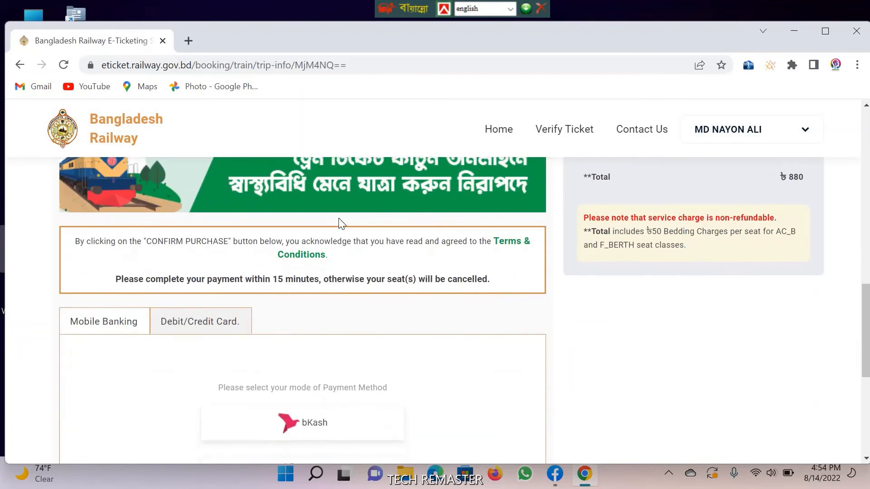
pyautogui.scroll(-3, 311, 238)
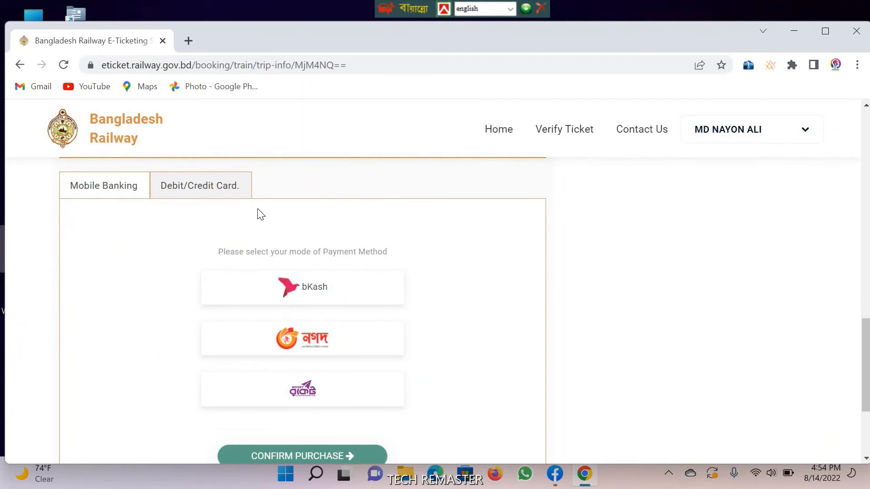
pyautogui.click(363, 383)
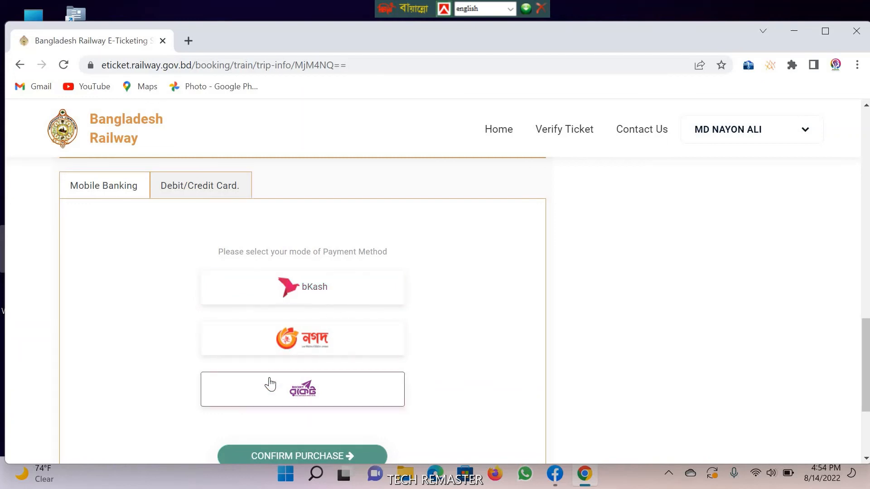
pyautogui.scroll(1, 190, 208)
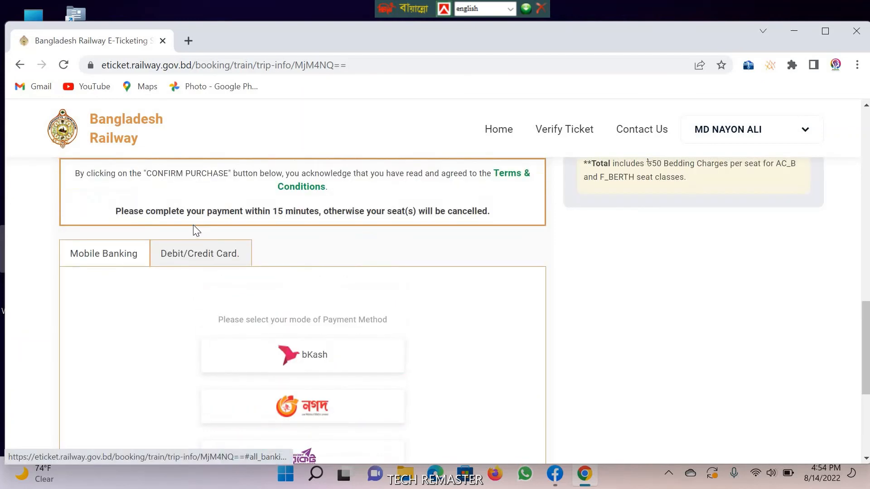
pyautogui.click(205, 263)
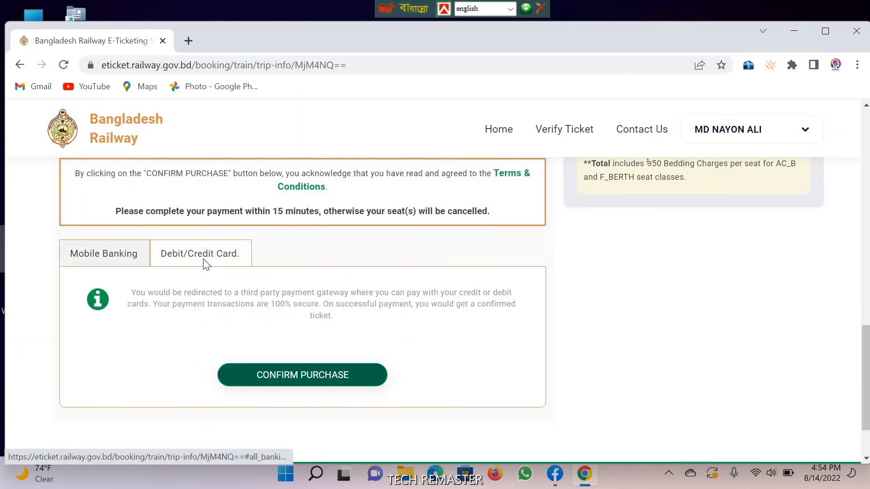
pyautogui.click(114, 255)
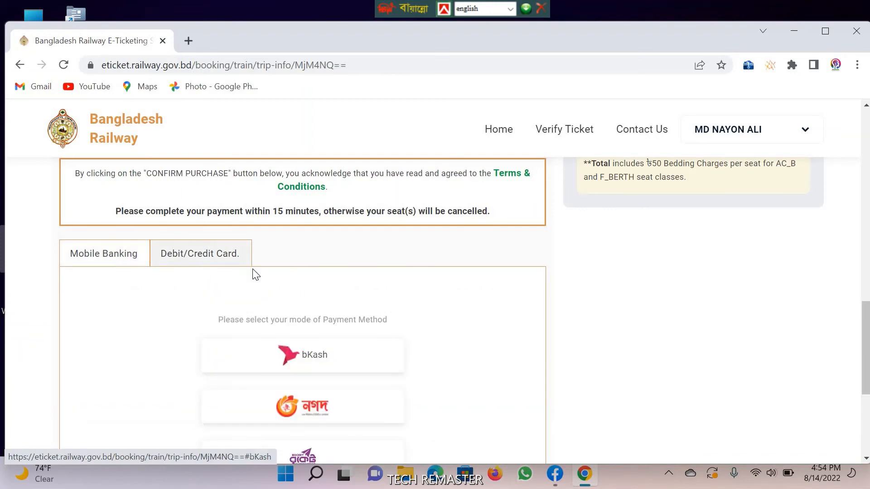
# - Choose bKash as the mobile banking payment method and confirm the purchase
pyautogui.scroll(-1, 255, 275)
pyautogui.click(319, 295)
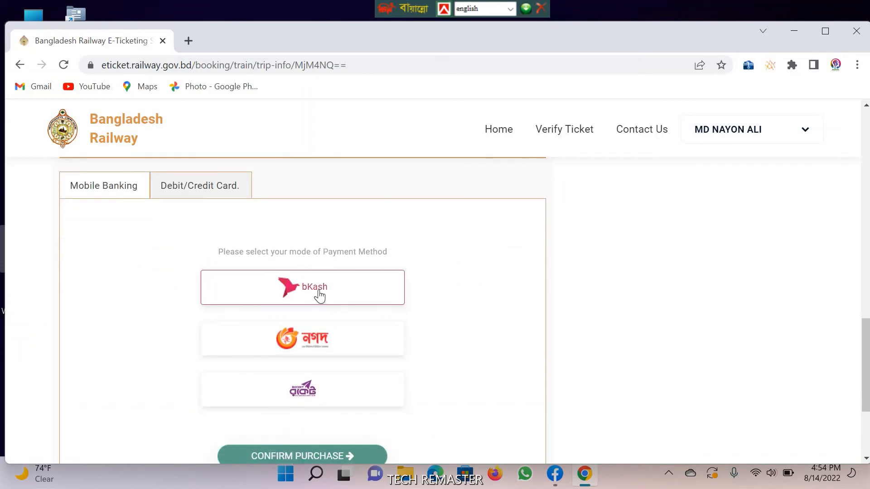
pyautogui.click(320, 295)
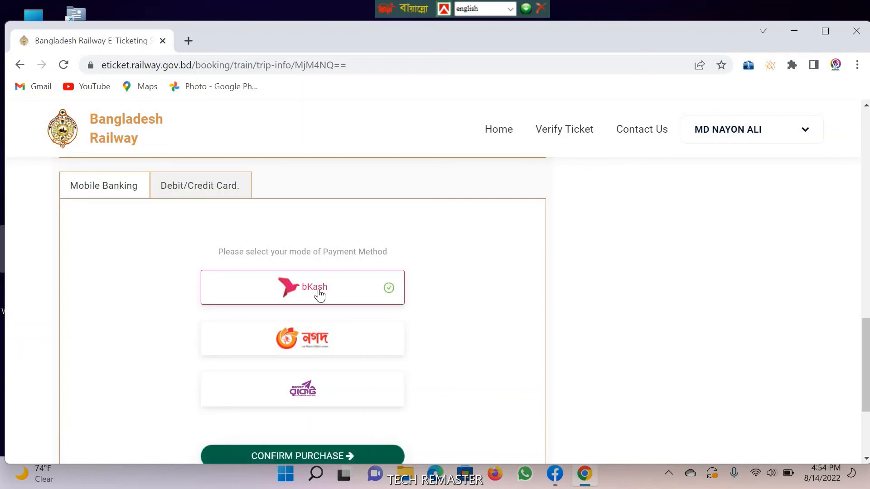
pyautogui.scroll(-2, 277, 351)
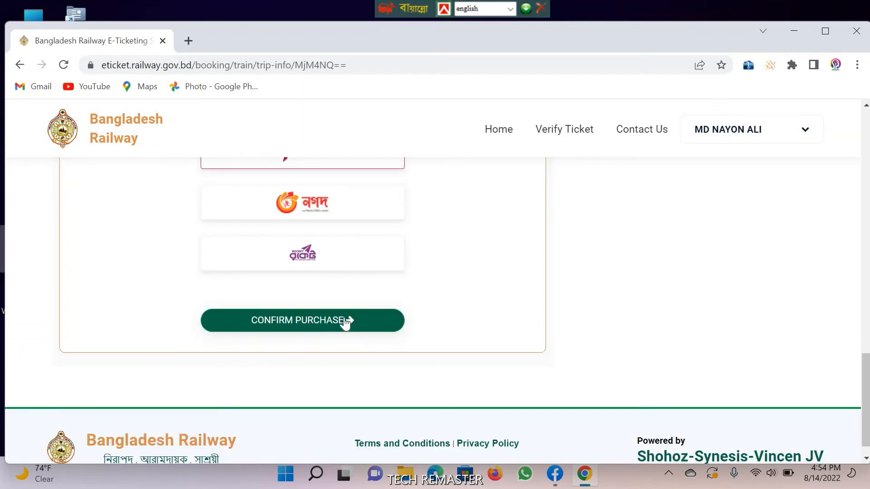
pyautogui.click(343, 320)
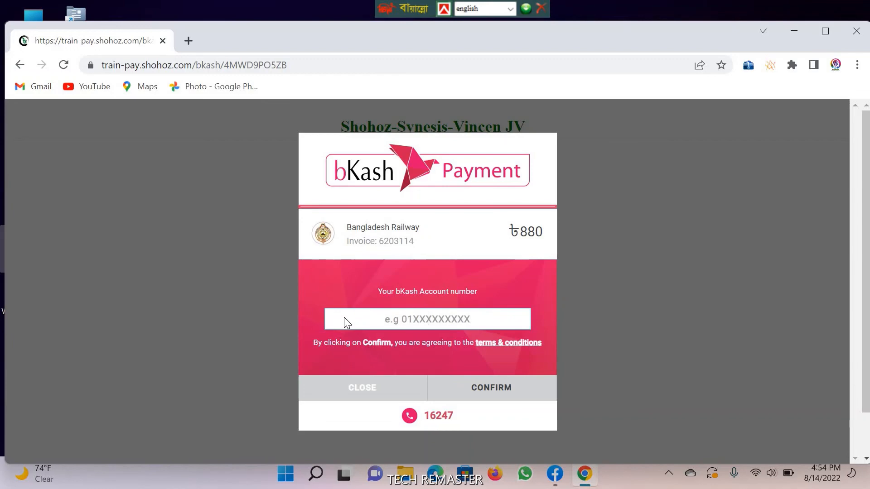
# - Place the cursor in the bKash account number field and minimize the browser window
pyautogui.click(344, 317)
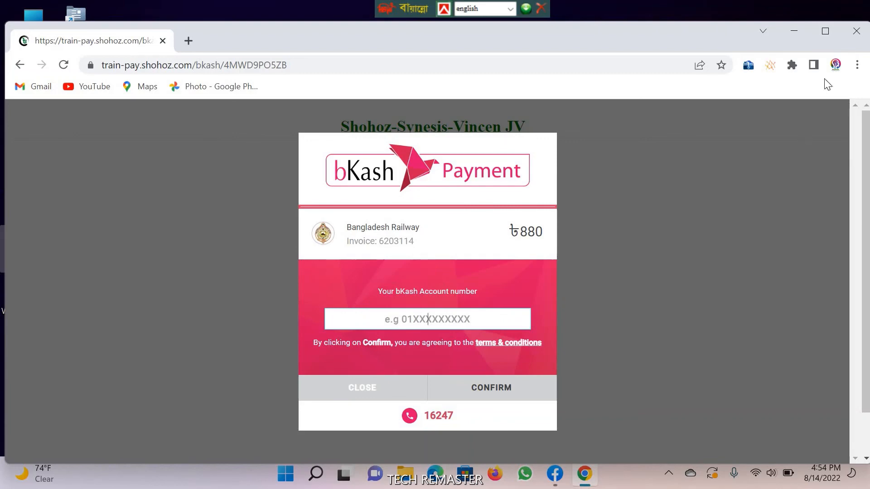
pyautogui.click(794, 36)
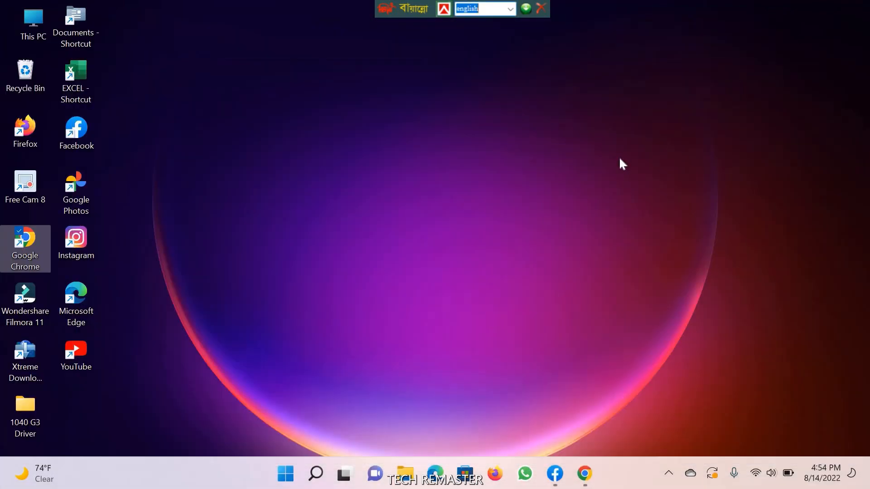